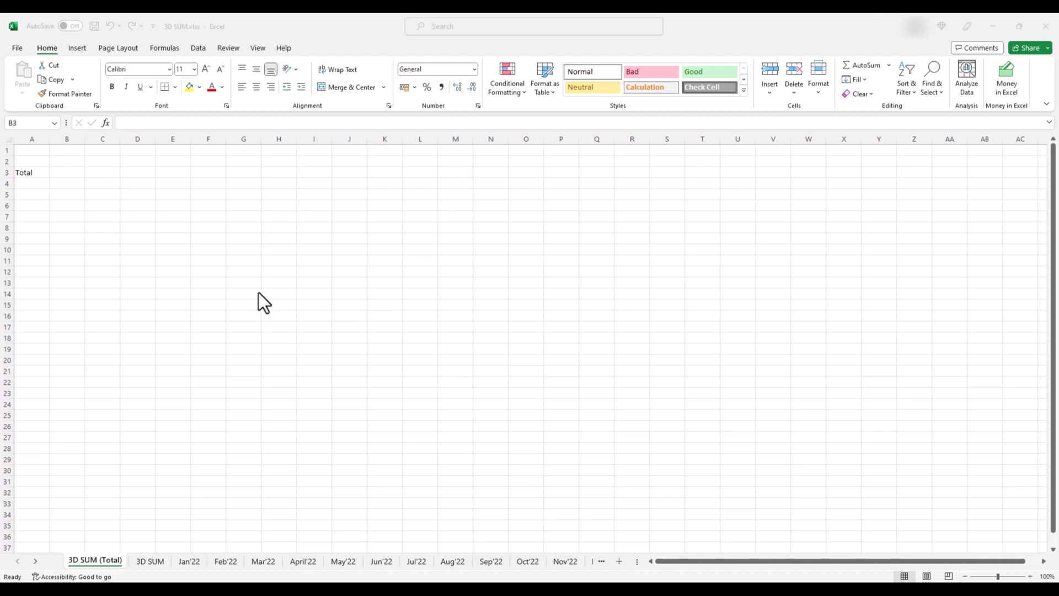
- Review the monthly sales sheets from Jan'22 through Jun'23
{"action": "left_click", "coordinate": [191, 562]}
{"action": "left_click", "coordinate": [220, 563]}
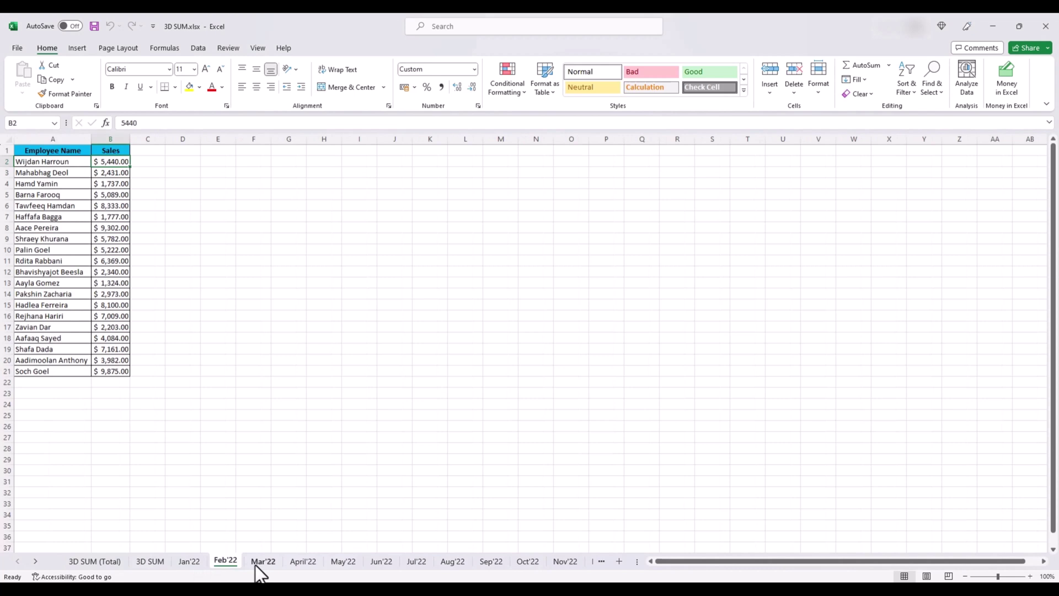
{"action": "left_click", "coordinate": [261, 564]}
{"action": "left_click", "coordinate": [300, 568]}
{"action": "left_click", "coordinate": [347, 564]}
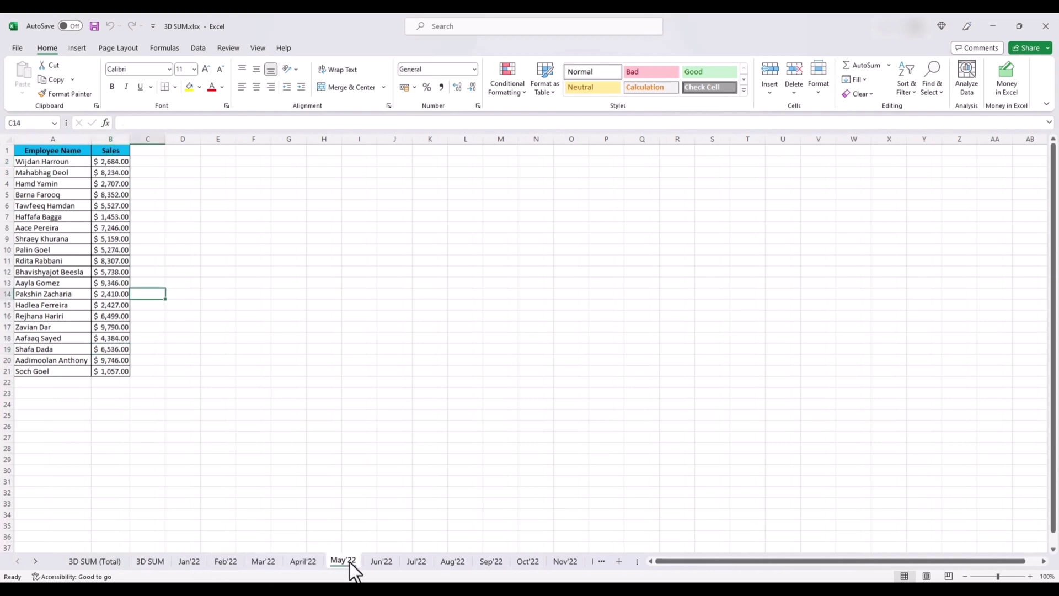
{"action": "left_click", "coordinate": [379, 562]}
{"action": "left_click", "coordinate": [421, 568]}
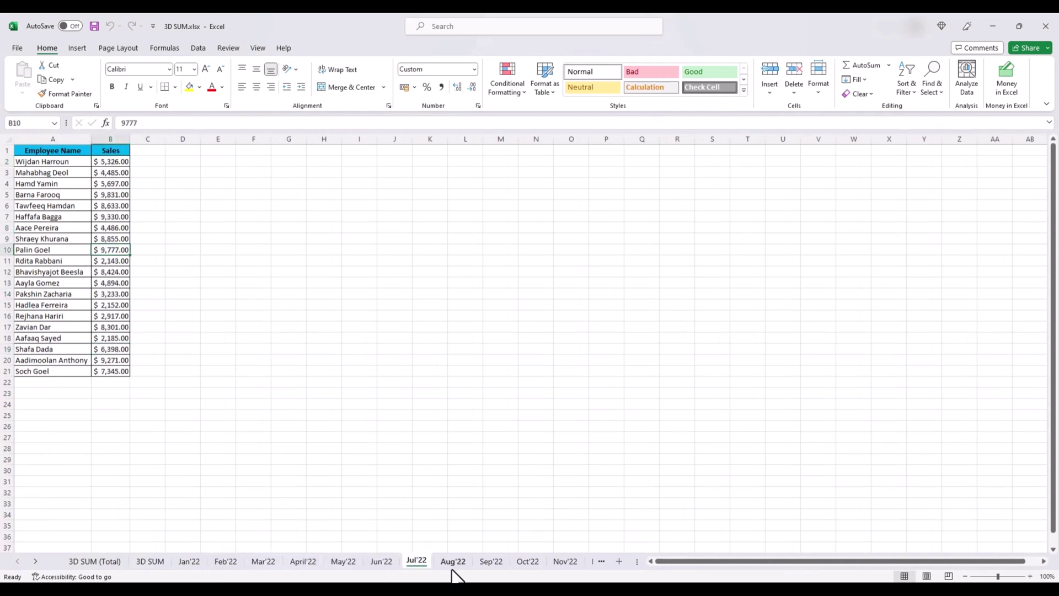
{"action": "left_click", "coordinate": [455, 569]}
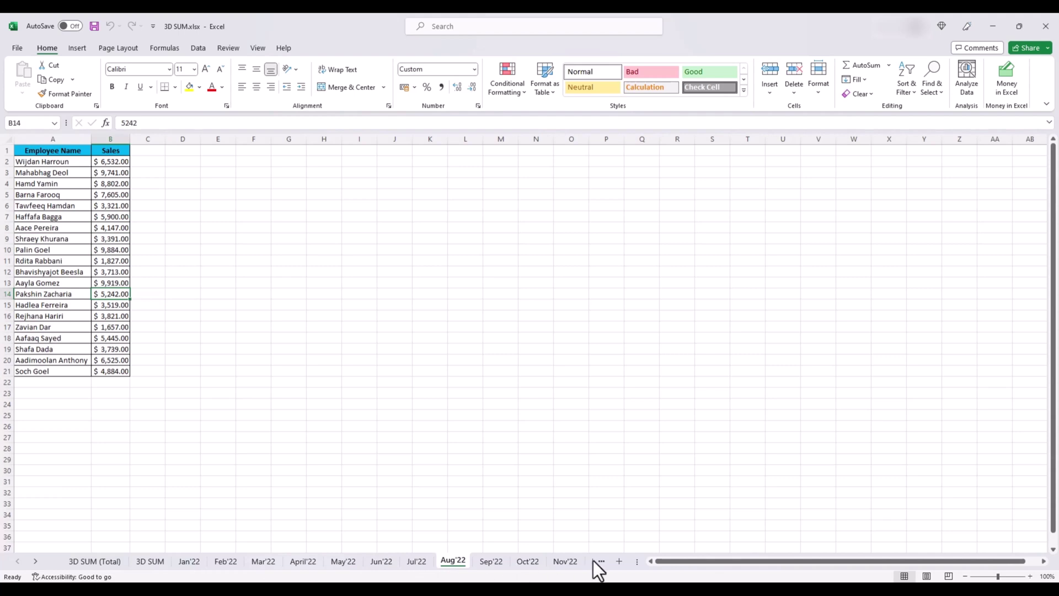
{"action": "left_click", "coordinate": [580, 562]}
{"action": "left_click", "coordinate": [35, 564]}
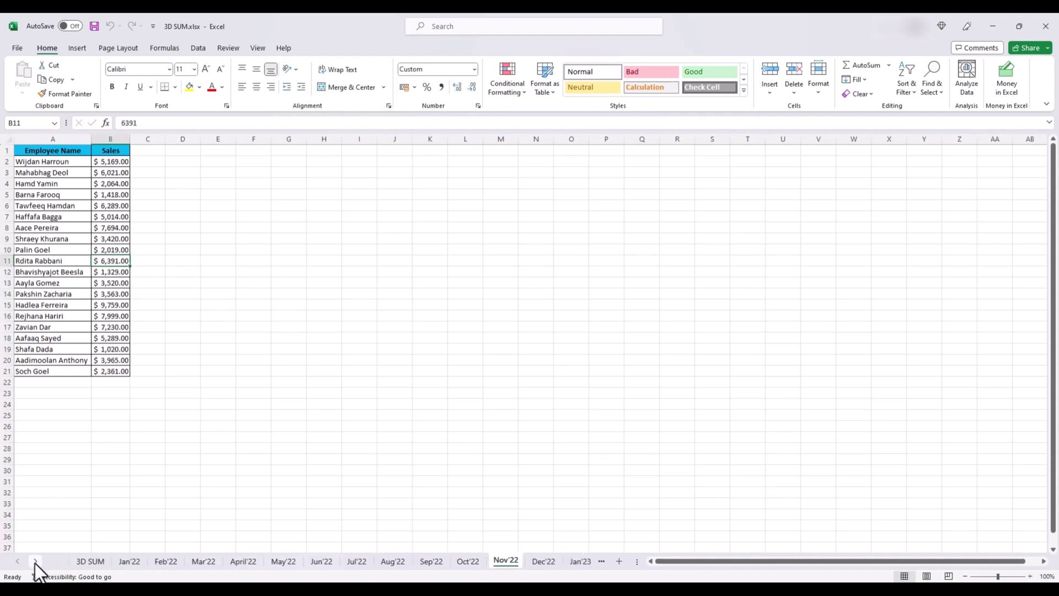
{"action": "left_click", "coordinate": [35, 563]}
{"action": "left_click", "coordinate": [36, 564]}
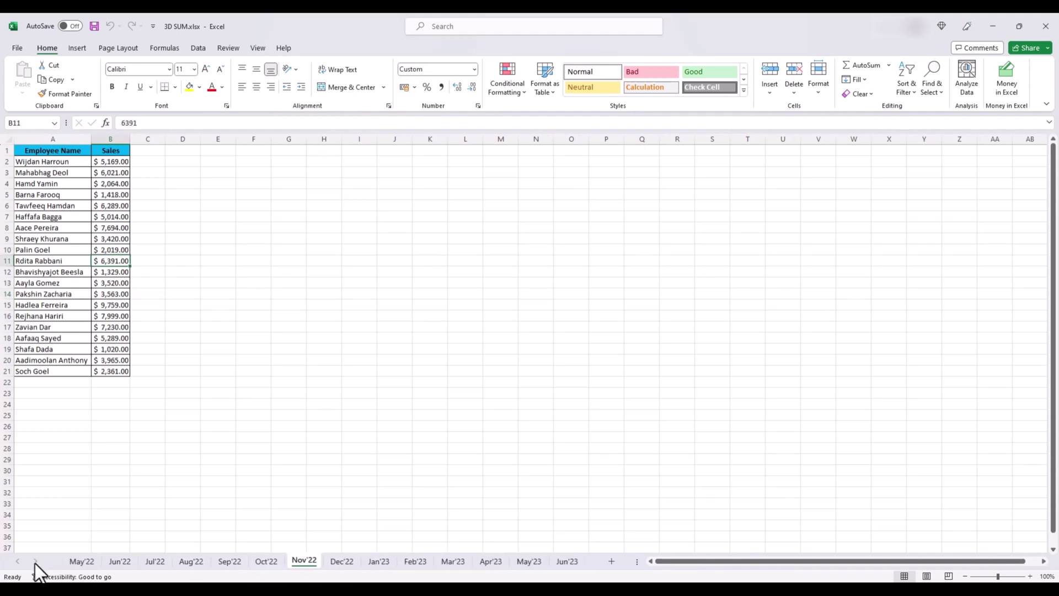
{"action": "left_click", "coordinate": [568, 564]}
- Spot-check the Oct'22 and Aug'22 tables, then begin a SUM formula in B3 on 3D SUM (Total)
{"action": "left_click", "coordinate": [57, 303]}
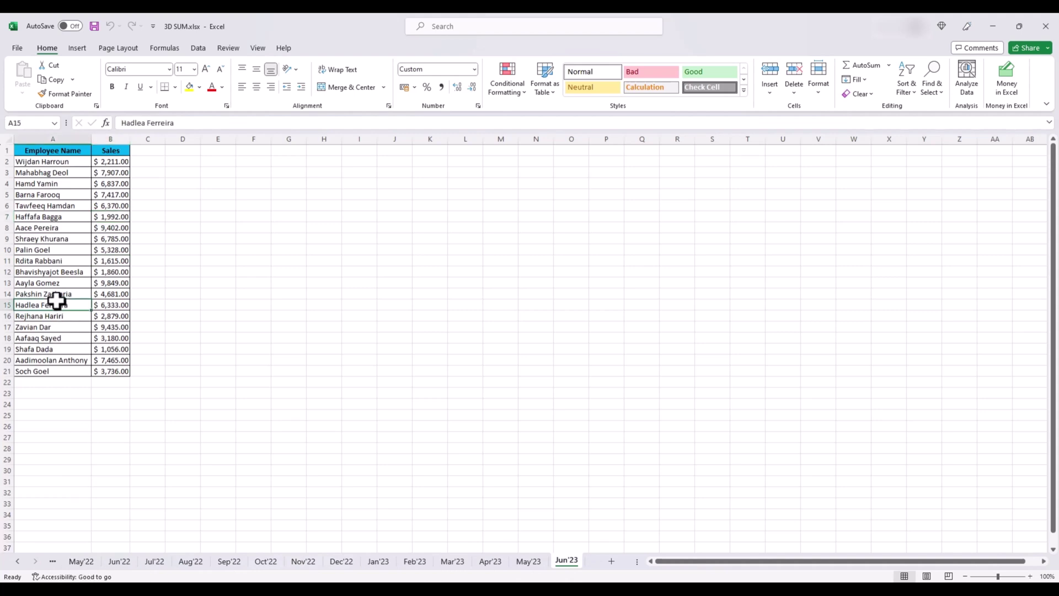
{"action": "left_click", "coordinate": [267, 563]}
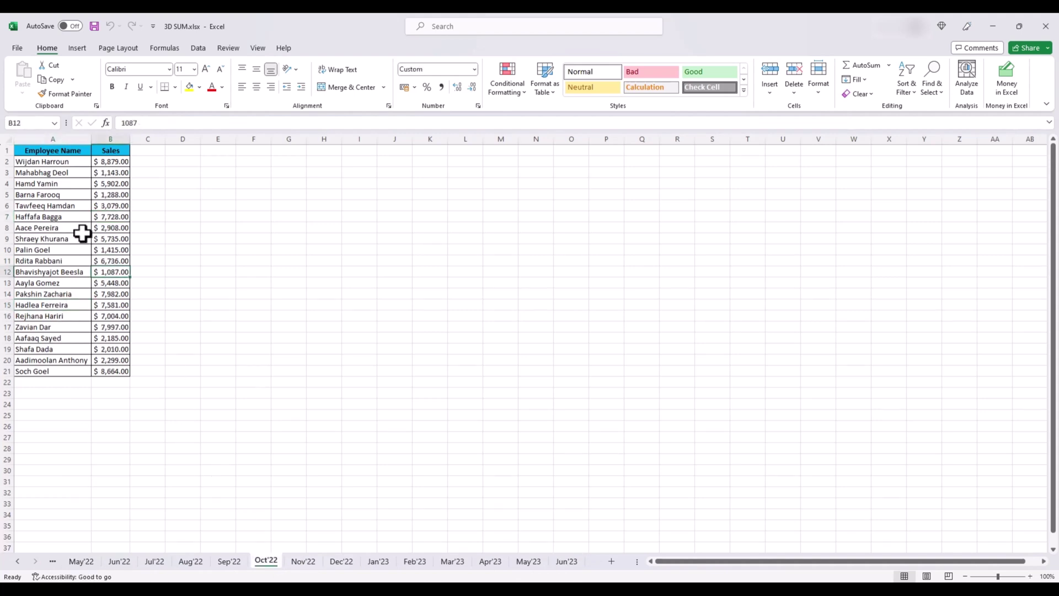
{"action": "left_click", "coordinate": [68, 207]}
{"action": "left_click", "coordinate": [191, 562]}
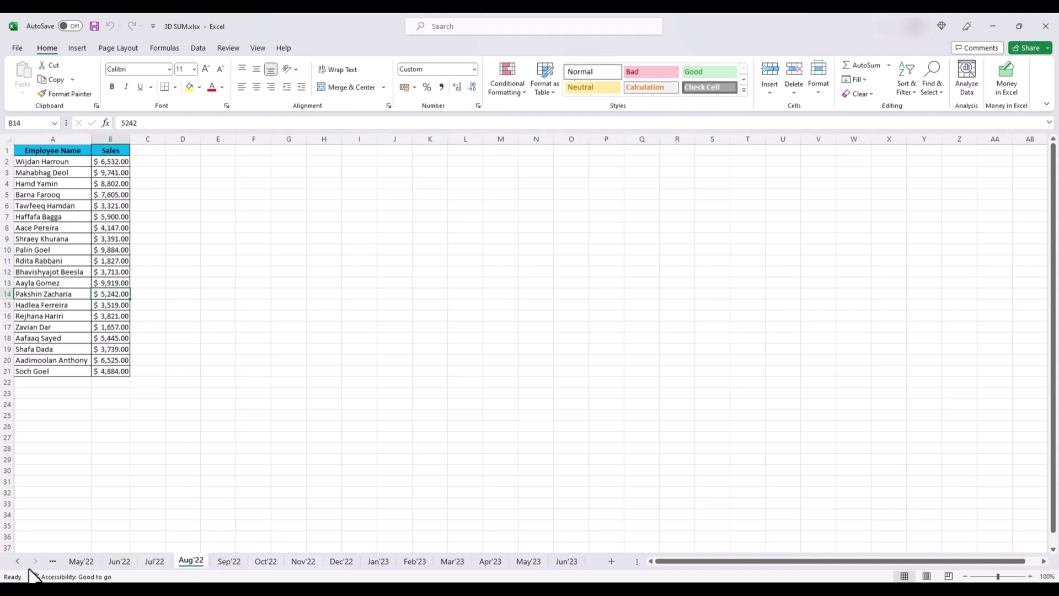
{"action": "left_click", "coordinate": [21, 562]}
{"action": "left_click", "coordinate": [20, 562]}
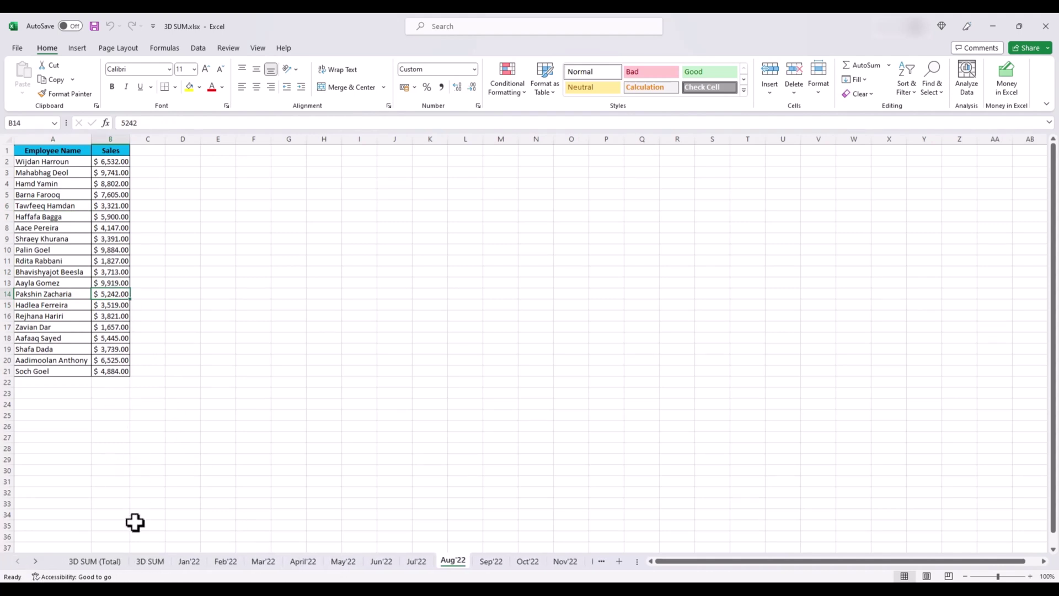
{"action": "left_click", "coordinate": [111, 561]}
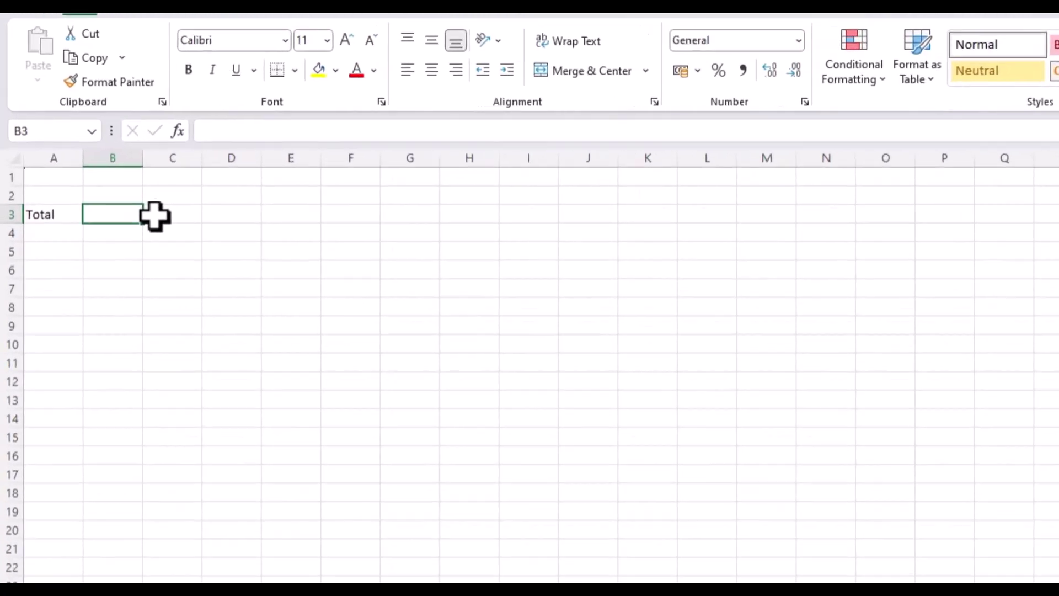
{"action": "type", "text": "="}
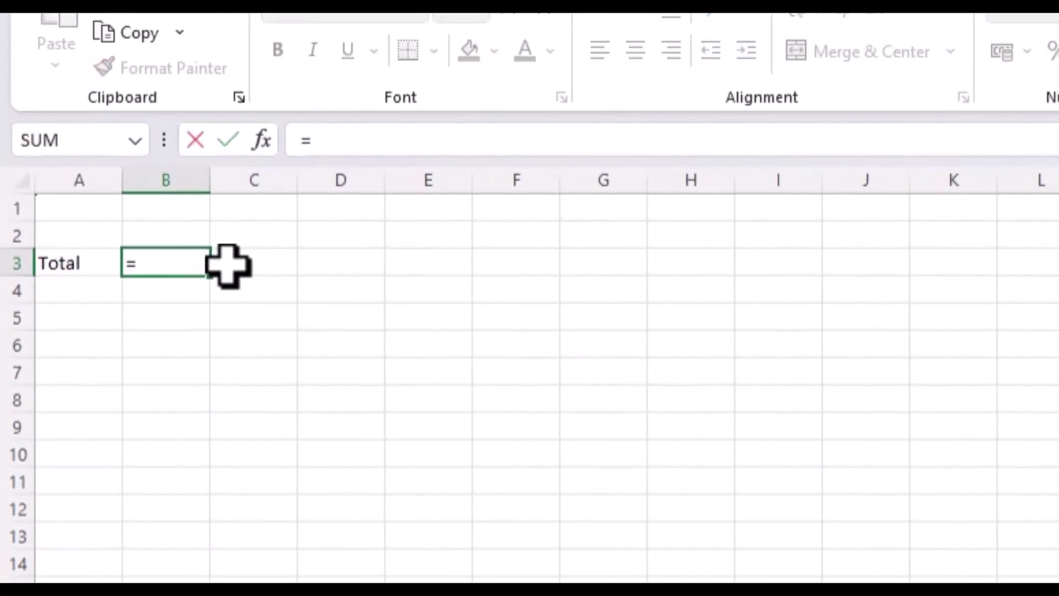
{"action": "type", "text": "sum"}
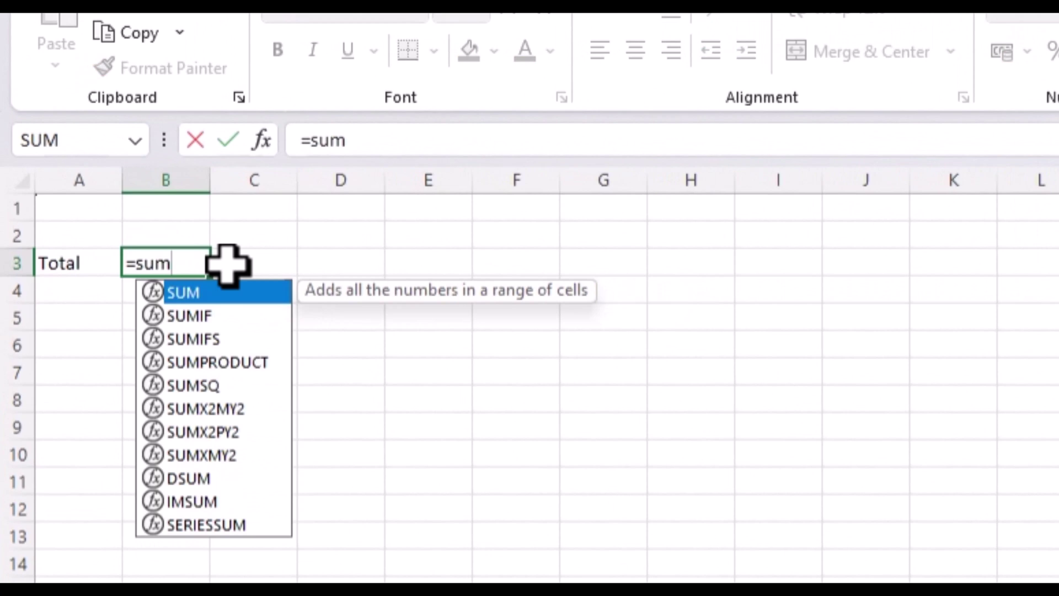
{"action": "key", "text": "Tab"}
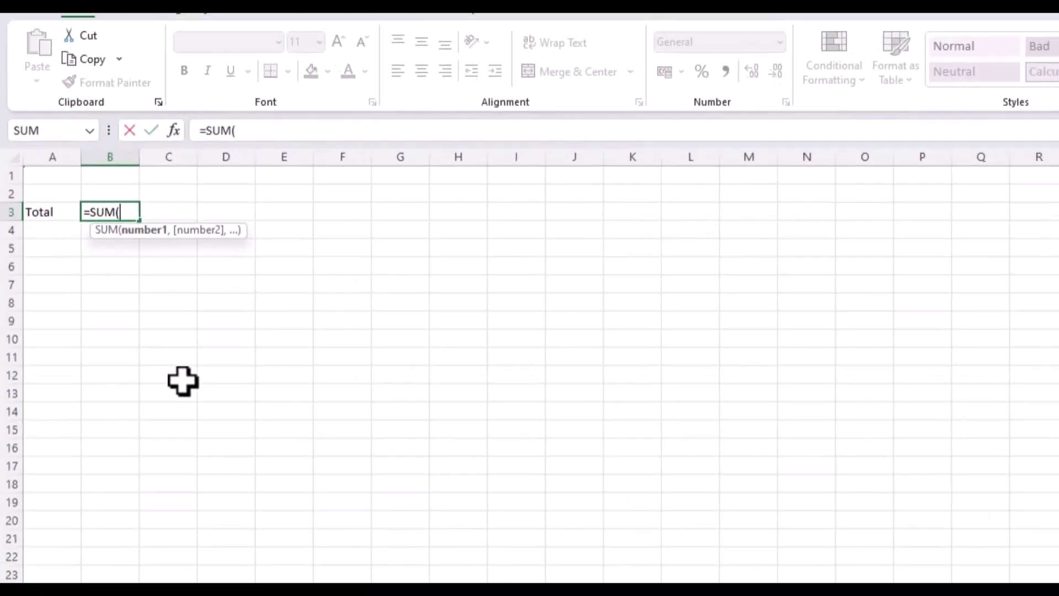
- Complete B3's SUM over B2:B21 on sheets Jan'22 to Jun'23, giving 1998506
{"action": "left_click", "coordinate": [196, 563]}
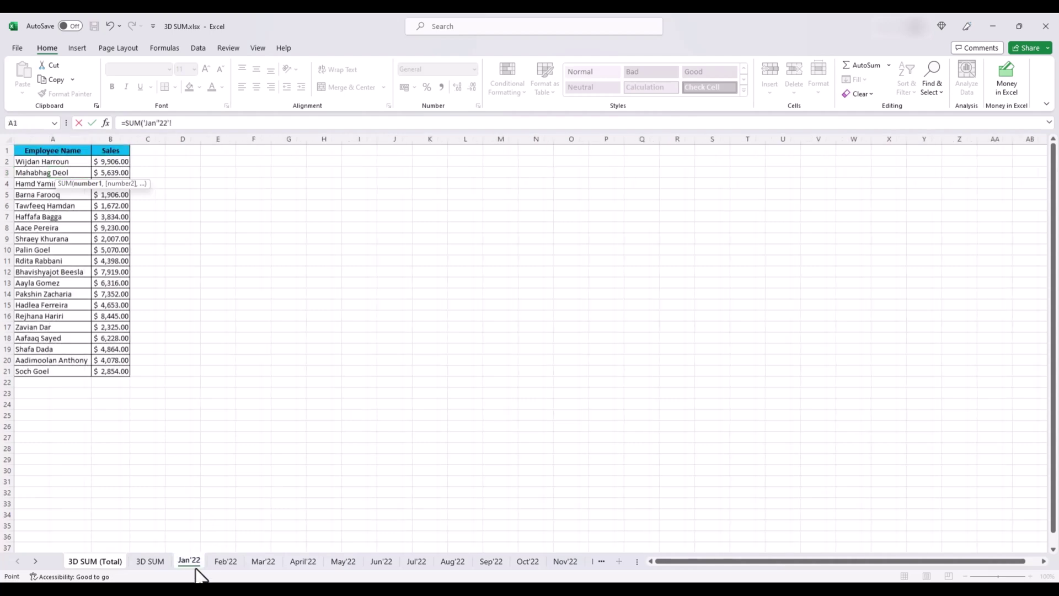
{"action": "left_click_drag", "start_coordinate": [108, 163], "coordinate": [115, 376]}
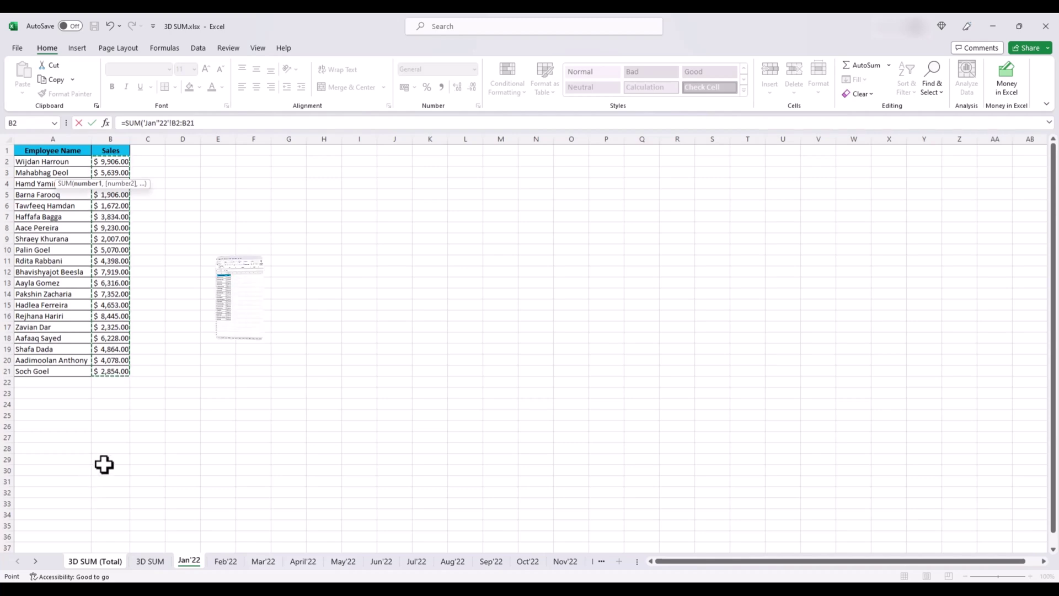
{"action": "left_click", "coordinate": [190, 561]}
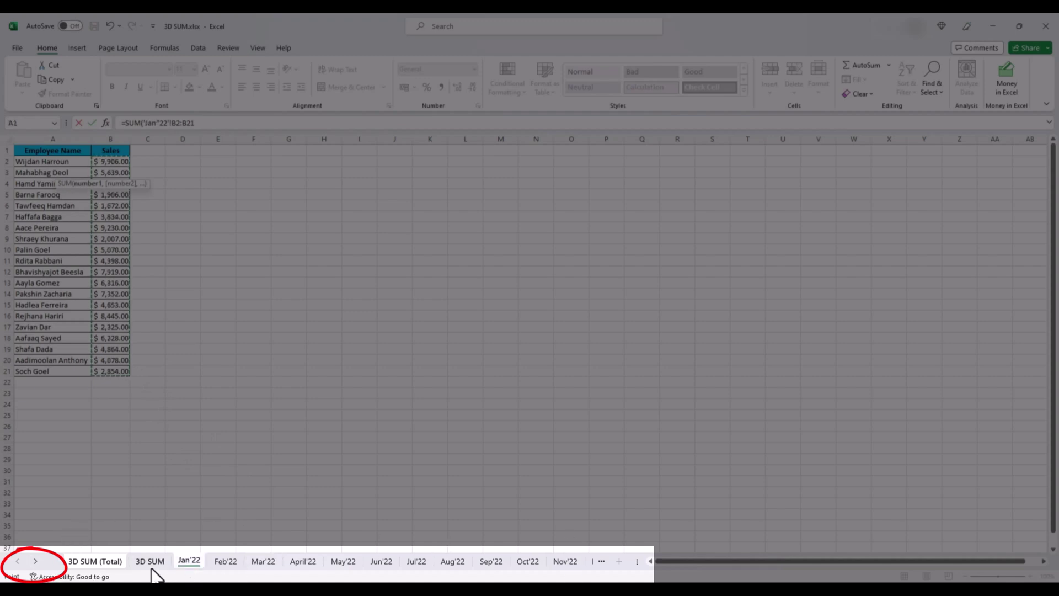
{"action": "left_click", "coordinate": [36, 561]}
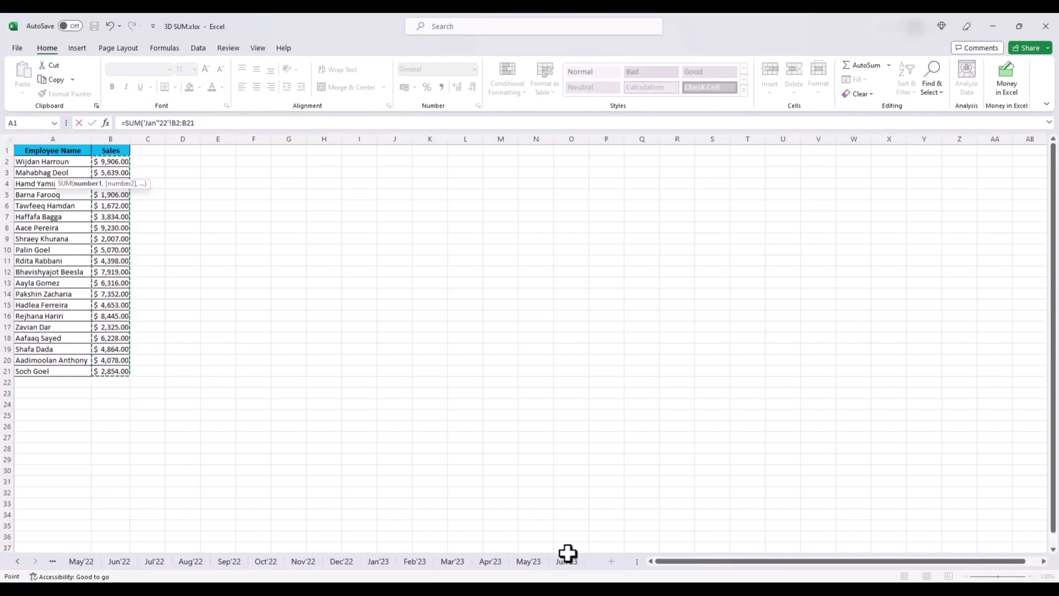
{"action": "left_click", "coordinate": [567, 561], "text": "shift"}
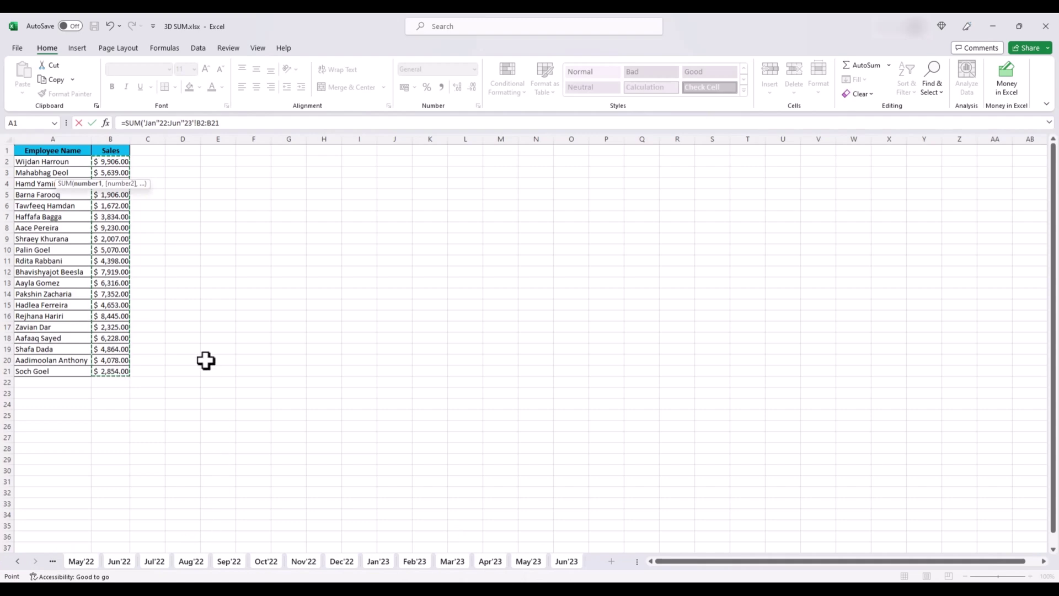
{"action": "key", "text": "Return"}
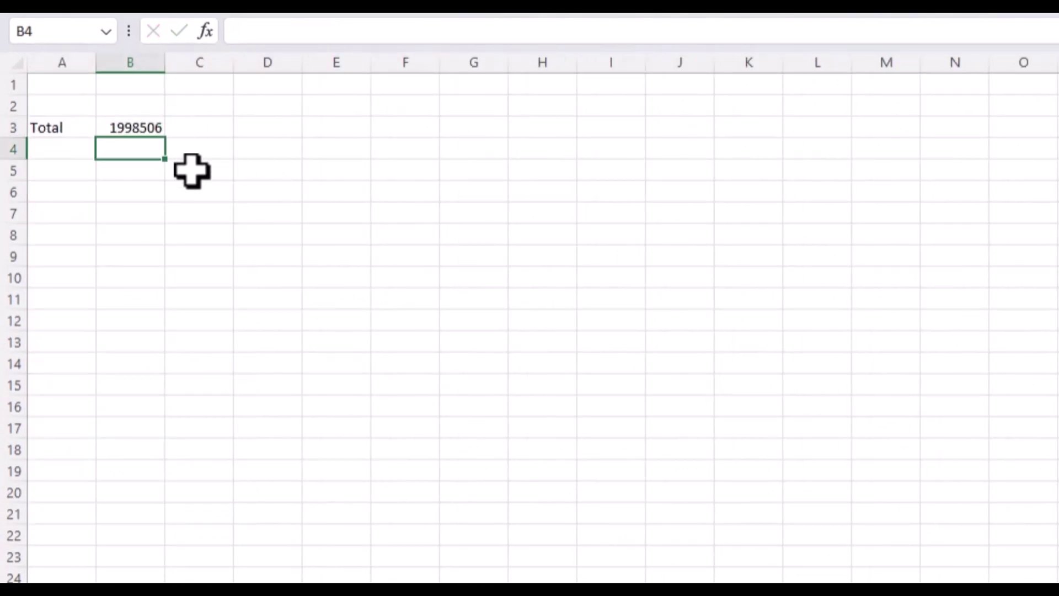
{"action": "key", "text": "Up"}
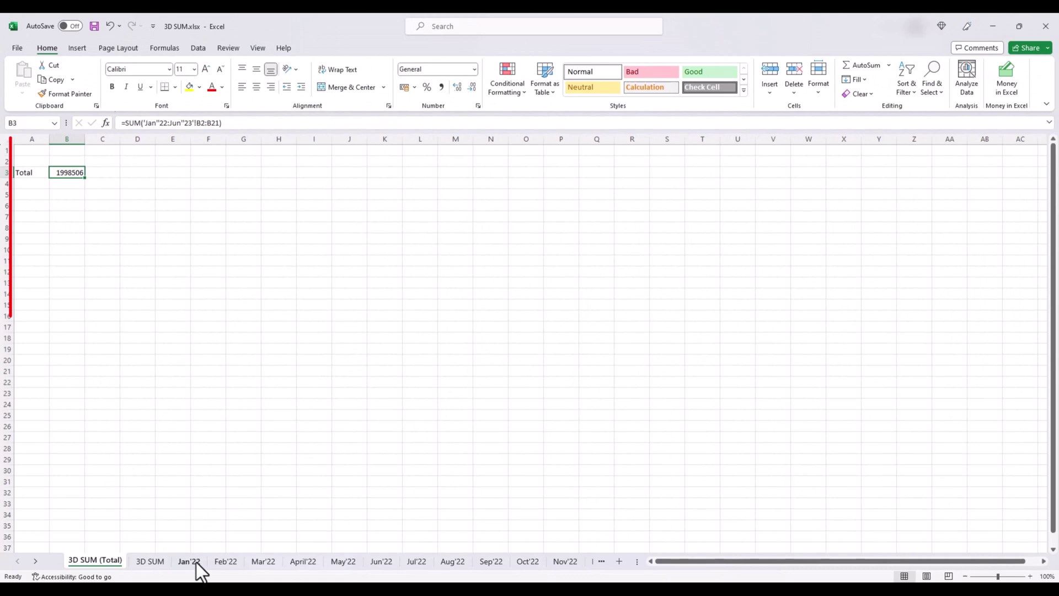
{"action": "left_click", "coordinate": [196, 562]}
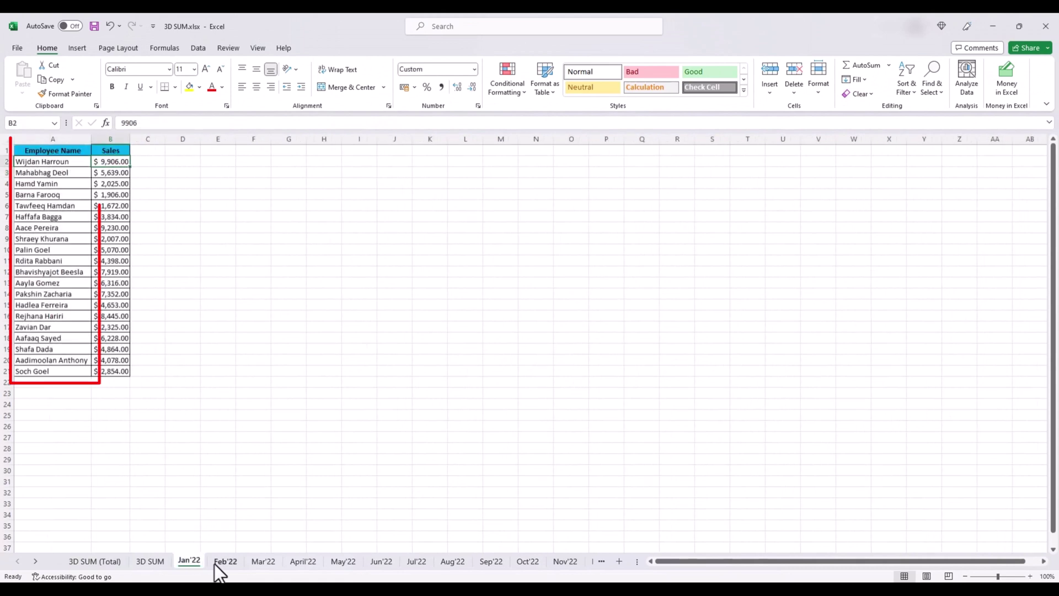
{"action": "left_click", "coordinate": [253, 566]}
{"action": "left_click", "coordinate": [303, 565]}
{"action": "left_click", "coordinate": [344, 563]}
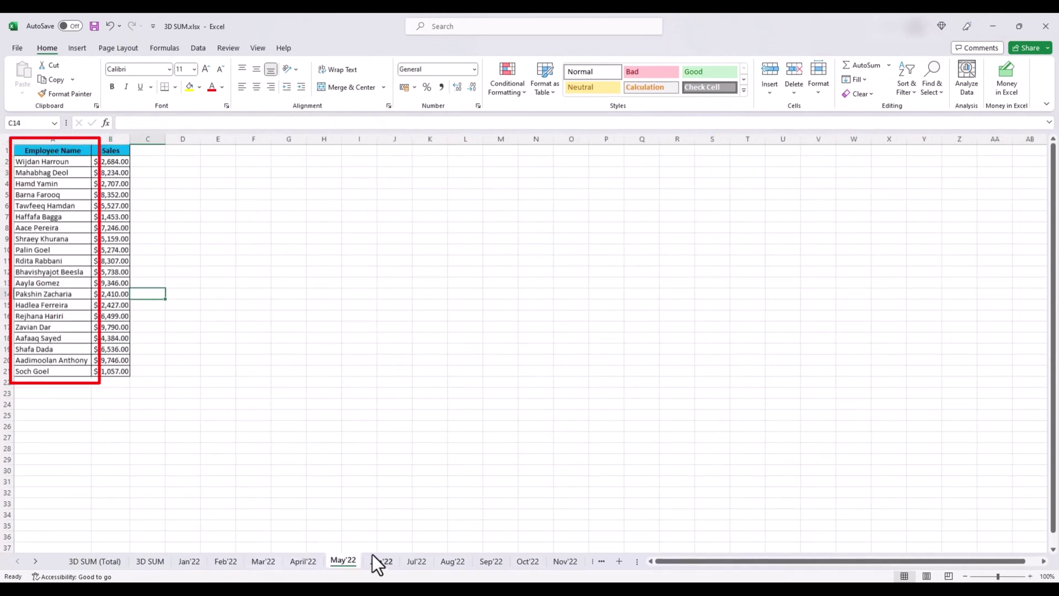
{"action": "left_click", "coordinate": [386, 562]}
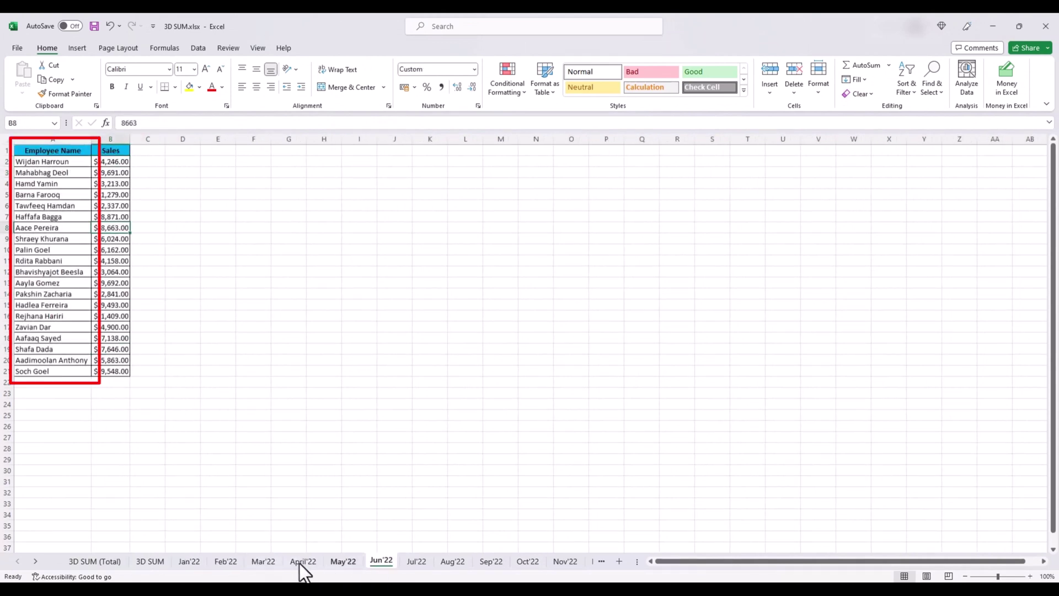
{"action": "left_click", "coordinate": [116, 560]}
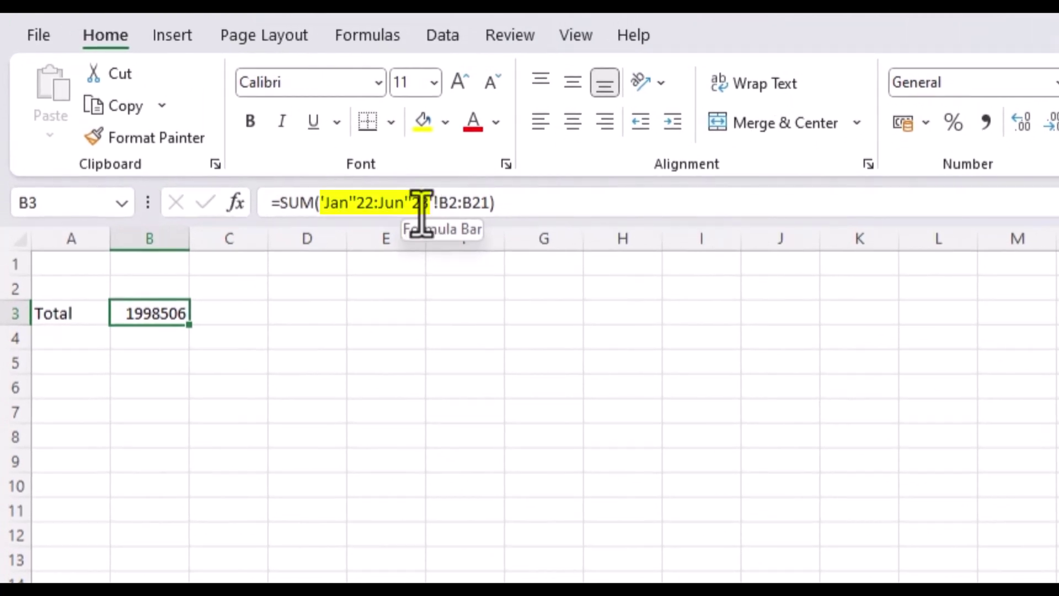
- Change the 3D SUM range end from B21 to B25 in the total formula
{"action": "left_click", "coordinate": [523, 203]}
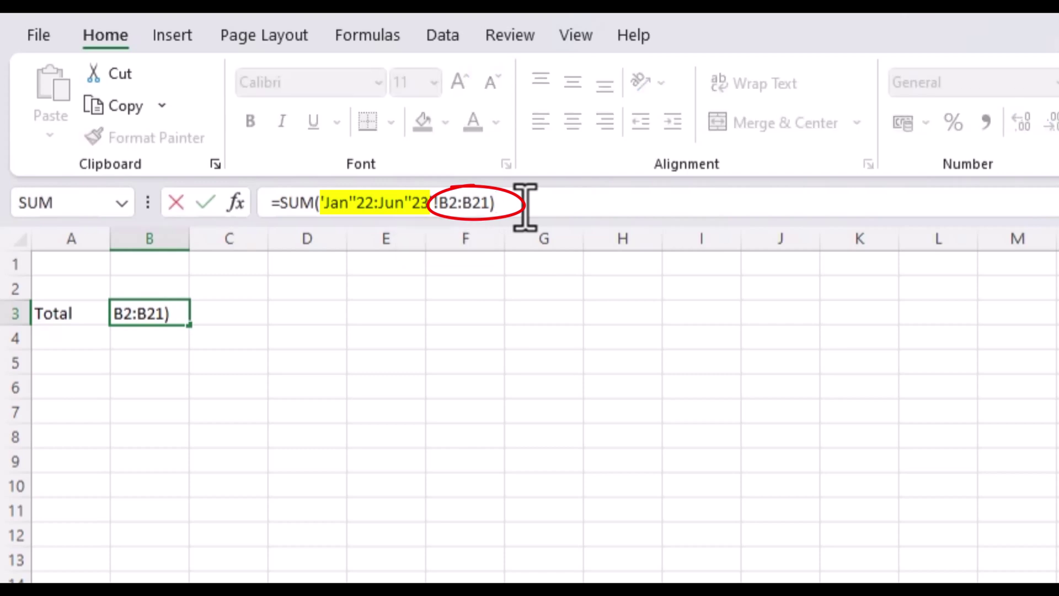
{"action": "key", "text": "Left"}
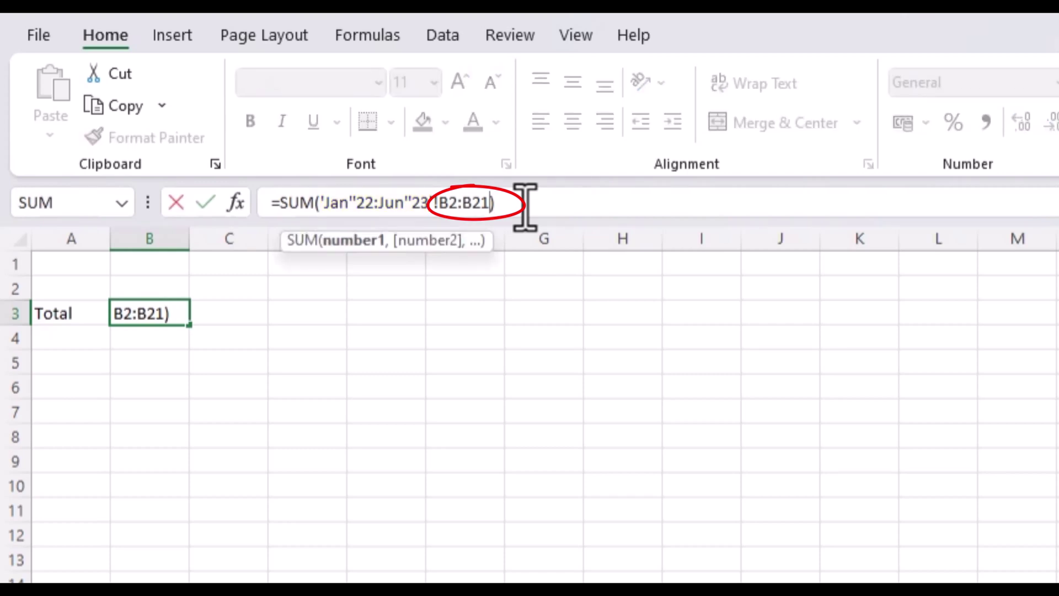
{"action": "key", "text": "BackSpace"}
{"action": "type", "text": "5"}
{"action": "key", "text": "Return"}
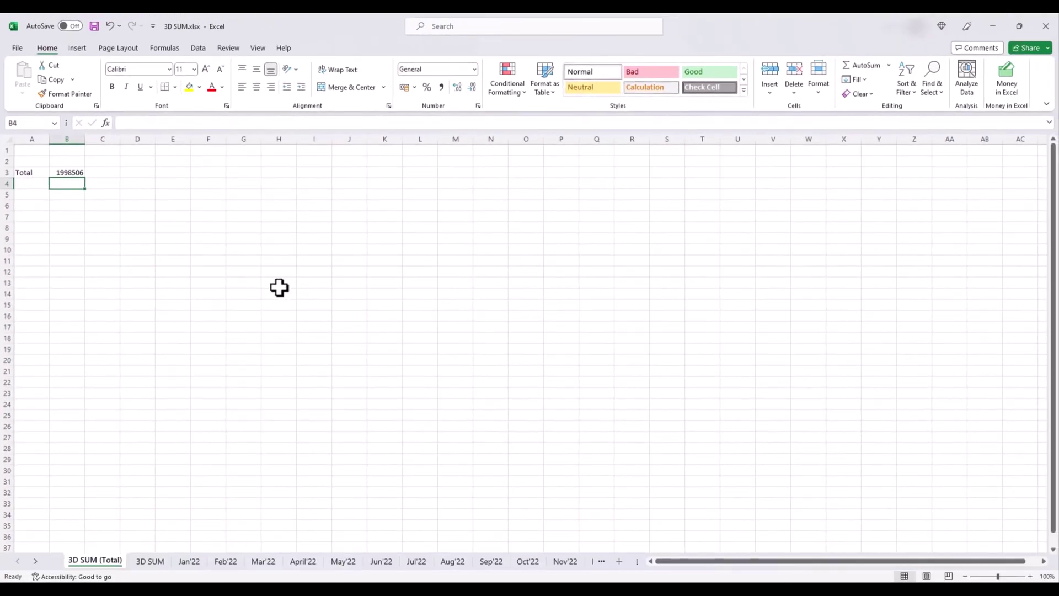
{"action": "left_click", "coordinate": [192, 564]}
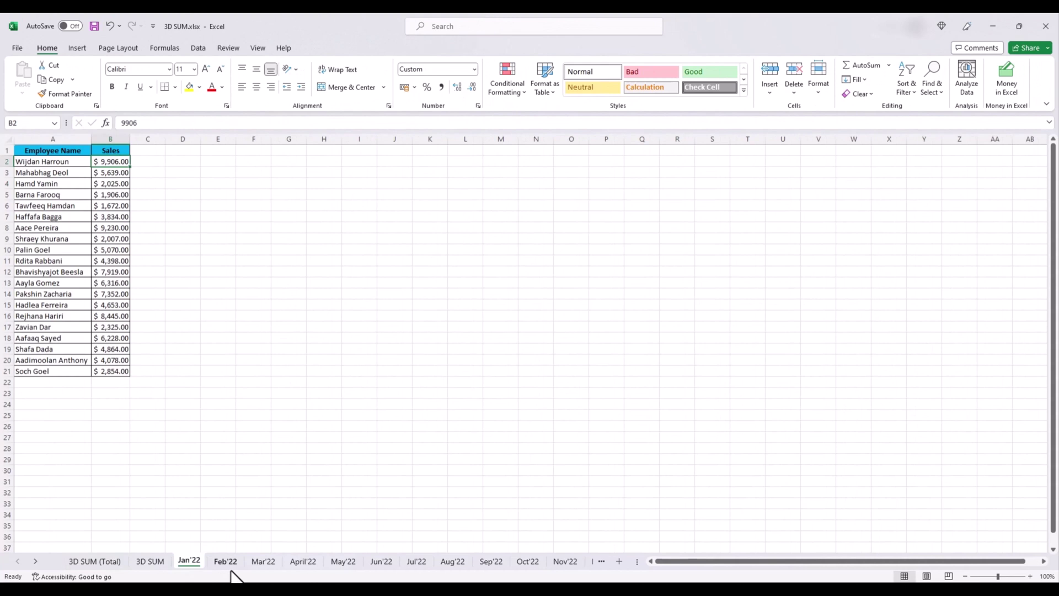
{"action": "left_click", "coordinate": [225, 563]}
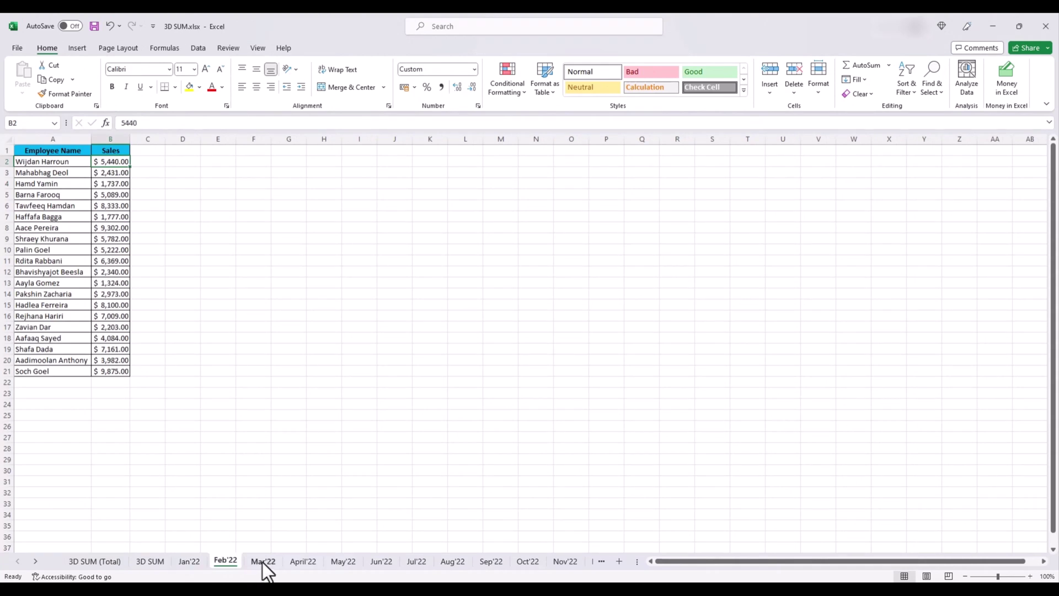
{"action": "left_click", "coordinate": [262, 562]}
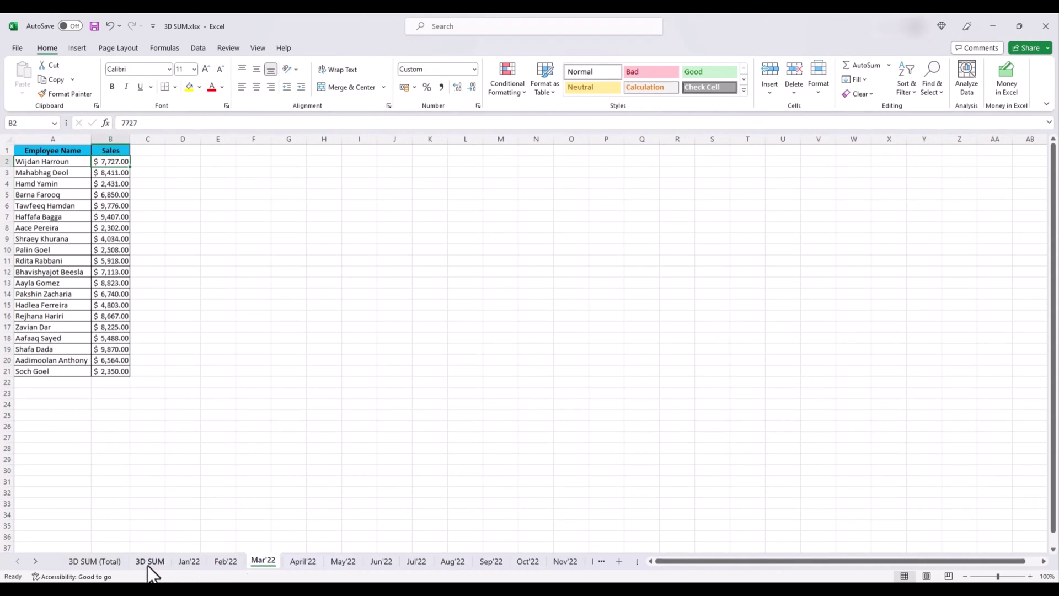
{"action": "left_click", "coordinate": [302, 568]}
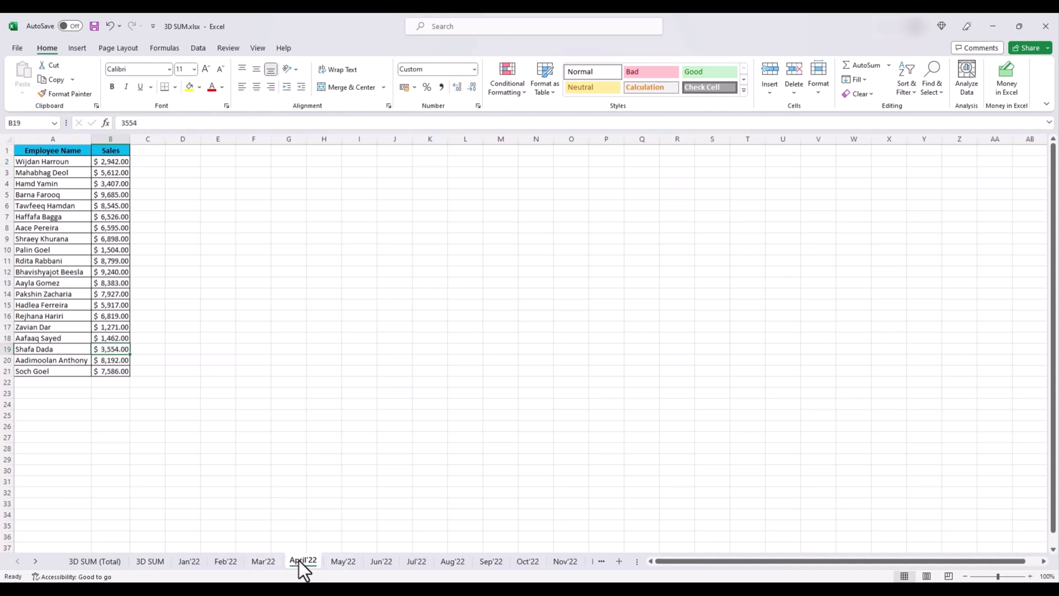
{"action": "left_click", "coordinate": [344, 562]}
{"action": "left_click", "coordinate": [388, 568]}
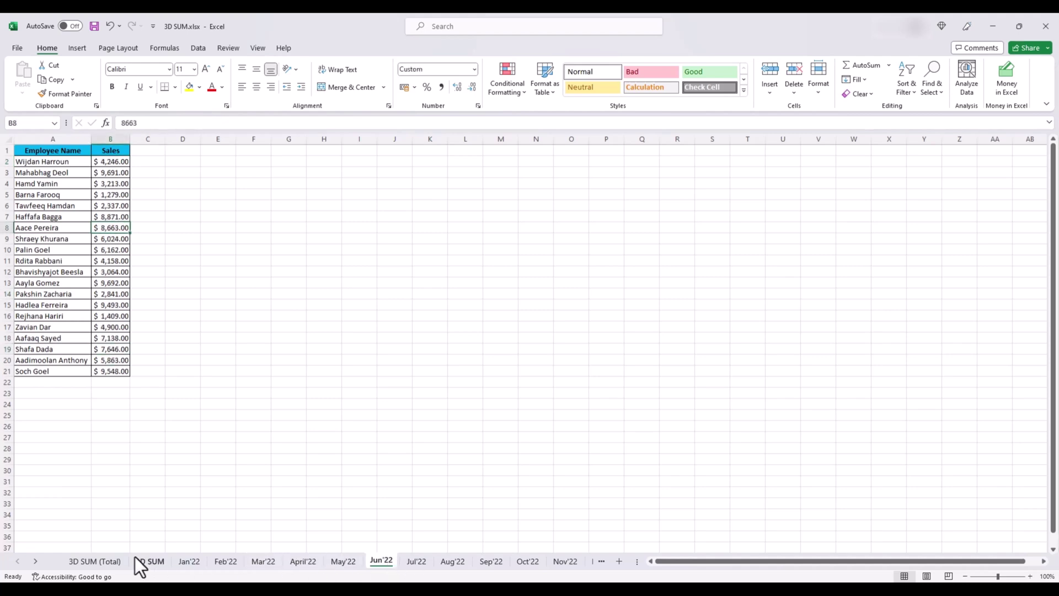
{"action": "left_click", "coordinate": [113, 562]}
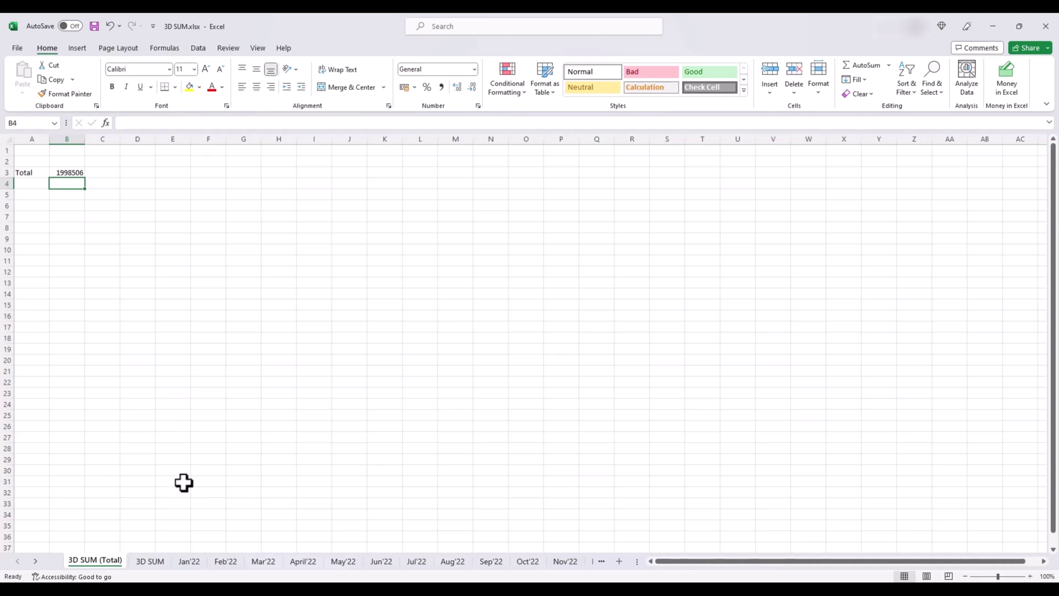
{"action": "left_click", "coordinate": [154, 565]}
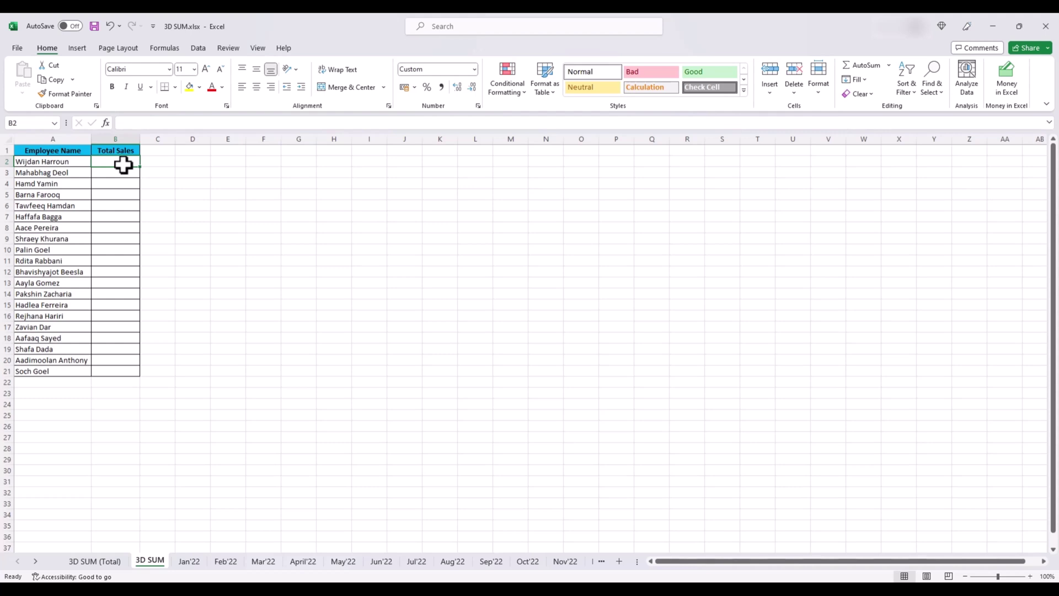
{"action": "type", "text": "=SU"}
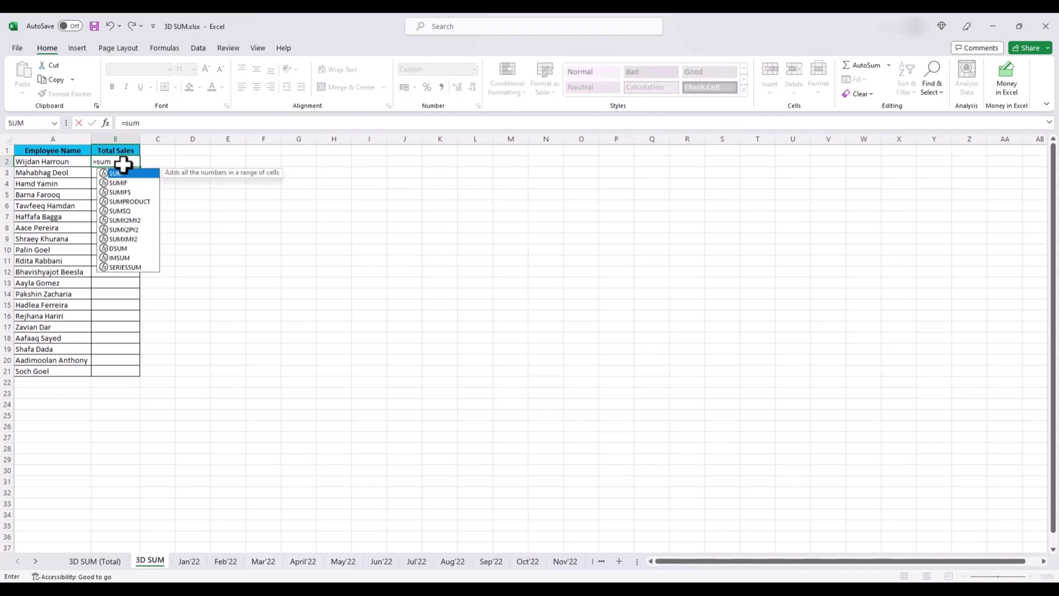
{"action": "type", "text": "M("}
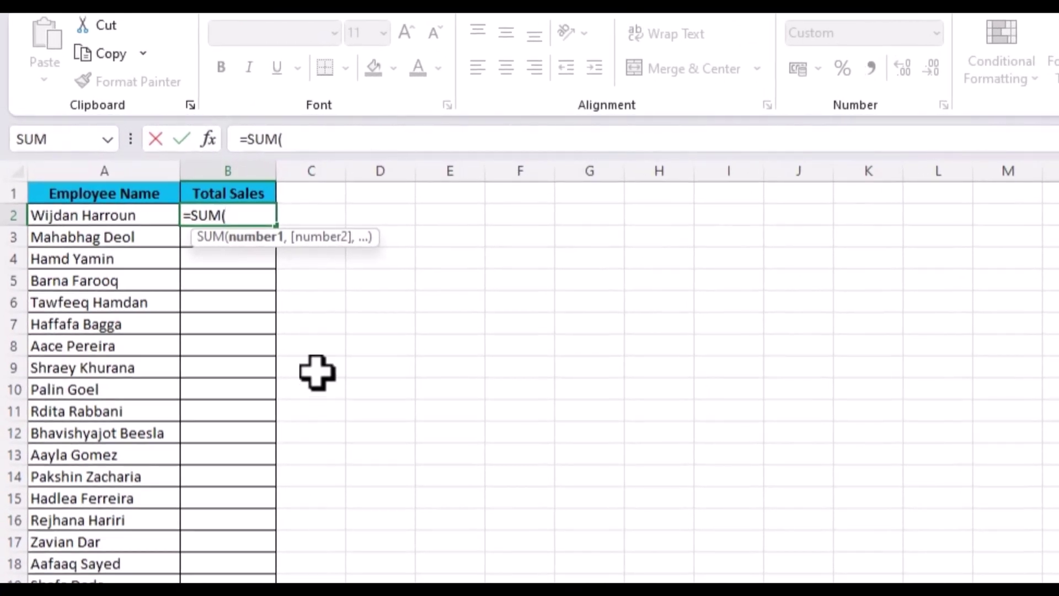
{"action": "key", "text": "ctrl+Page_Down"}
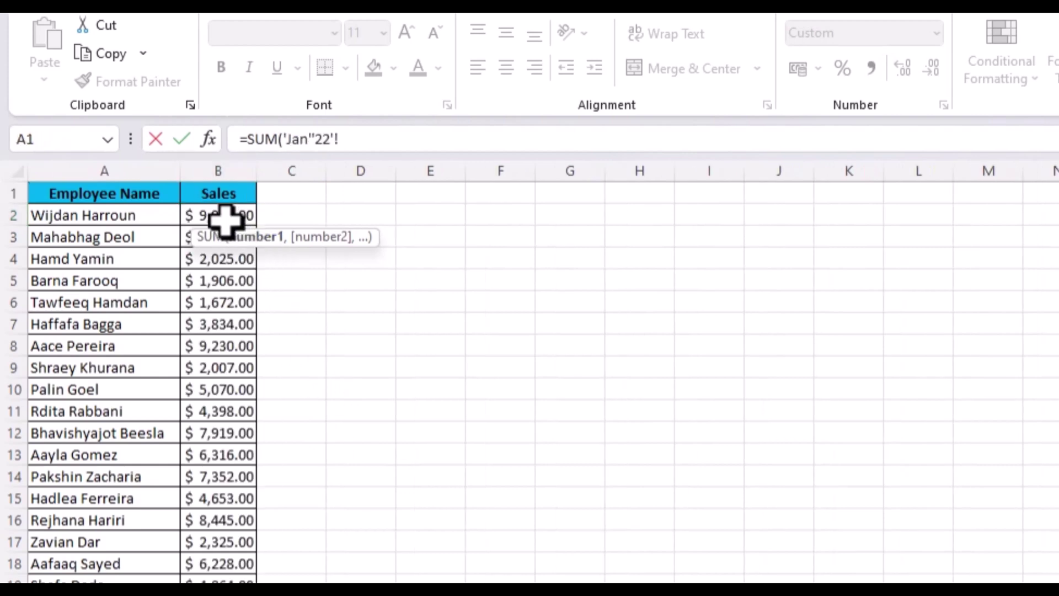
{"action": "left_click", "coordinate": [221, 217]}
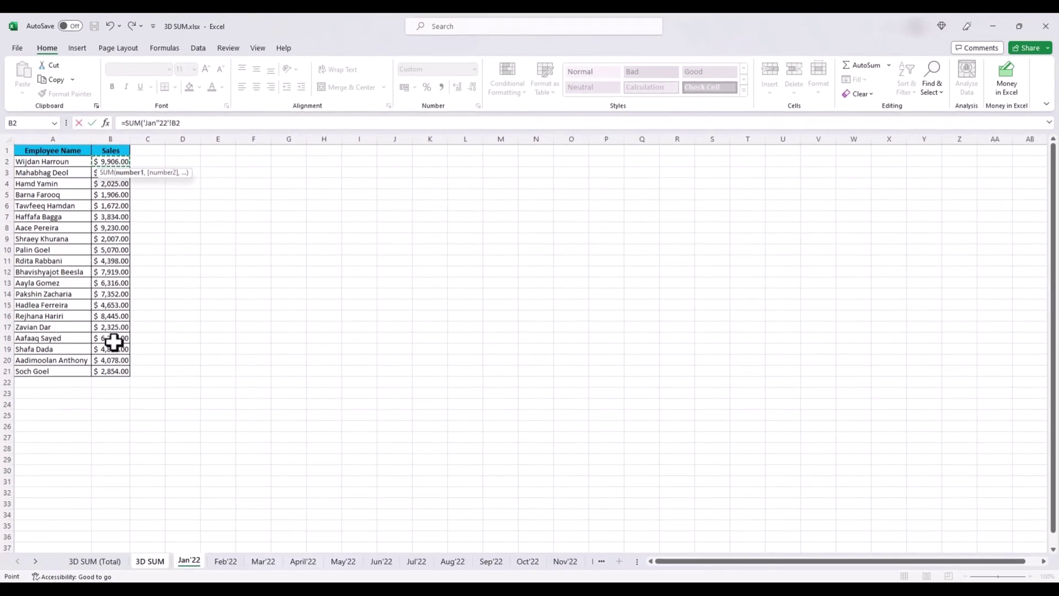
{"action": "left_click", "coordinate": [37, 563]}
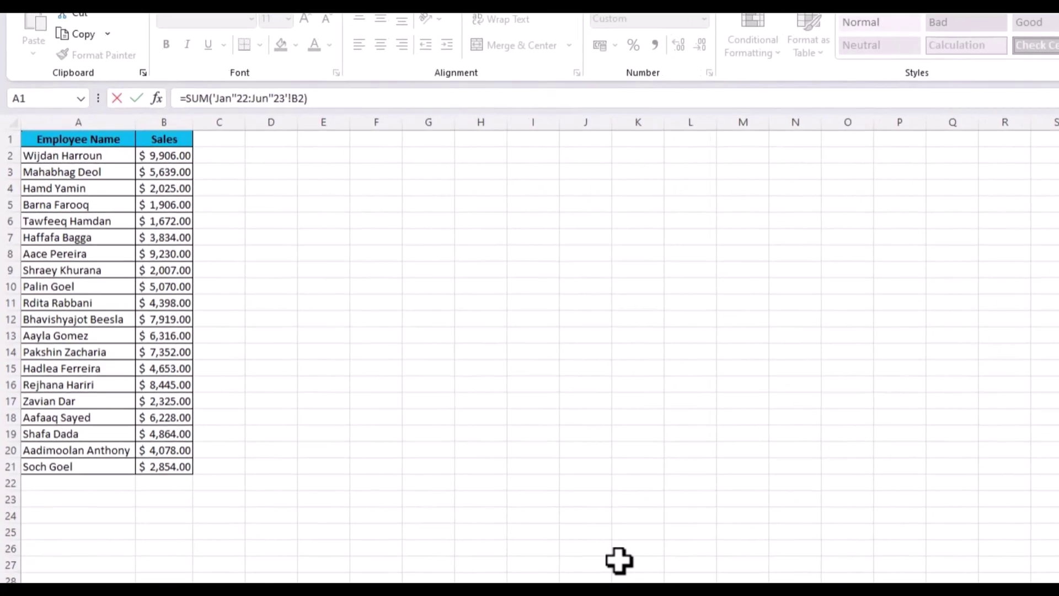
{"action": "key", "text": "Return"}
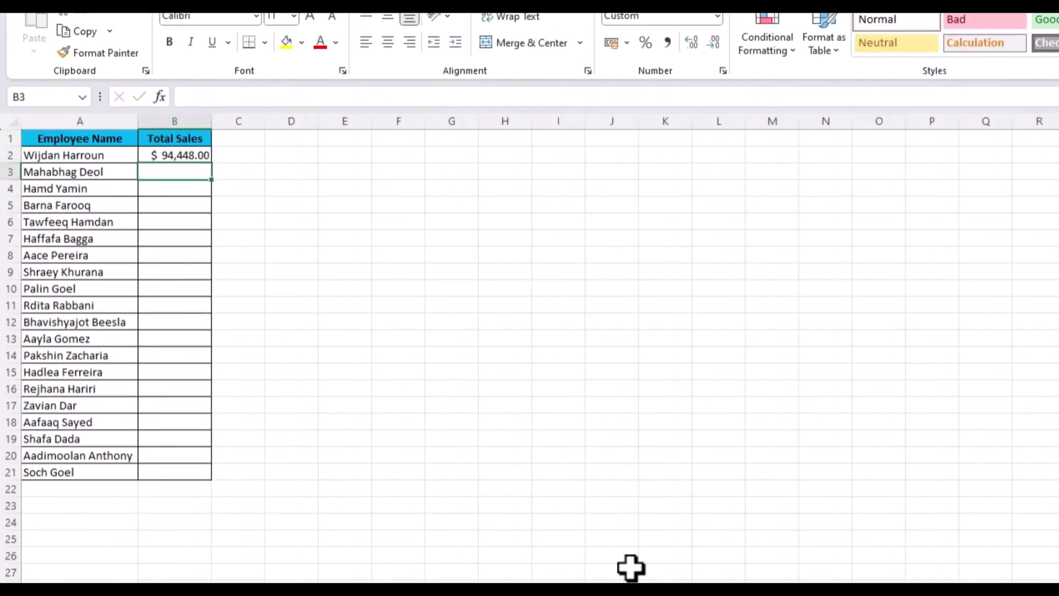
{"action": "key", "text": "Up"}
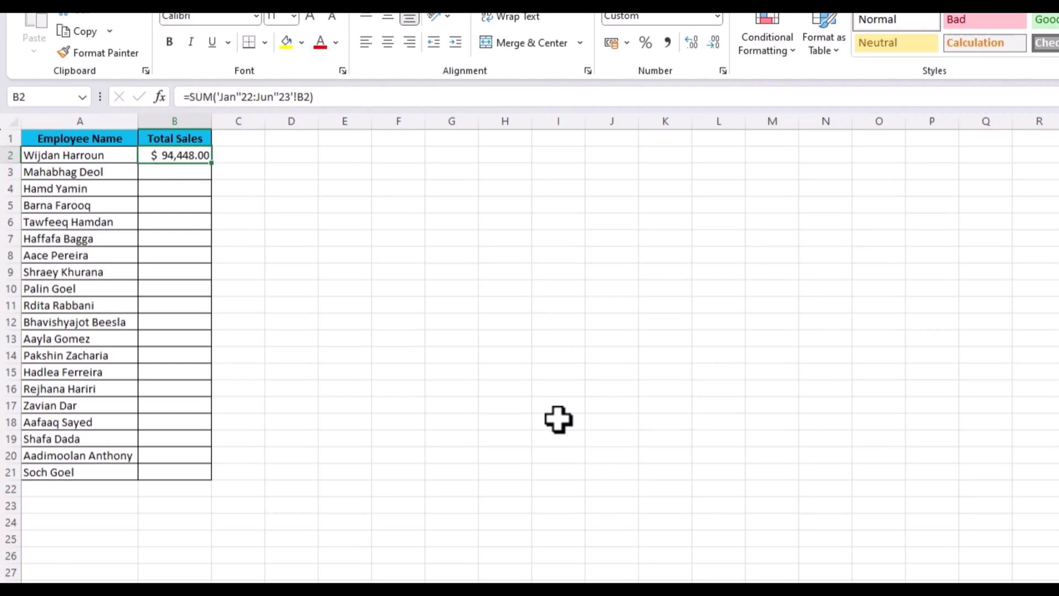
{"action": "key", "text": "ctrl+c"}
{"action": "key", "text": "Left"}
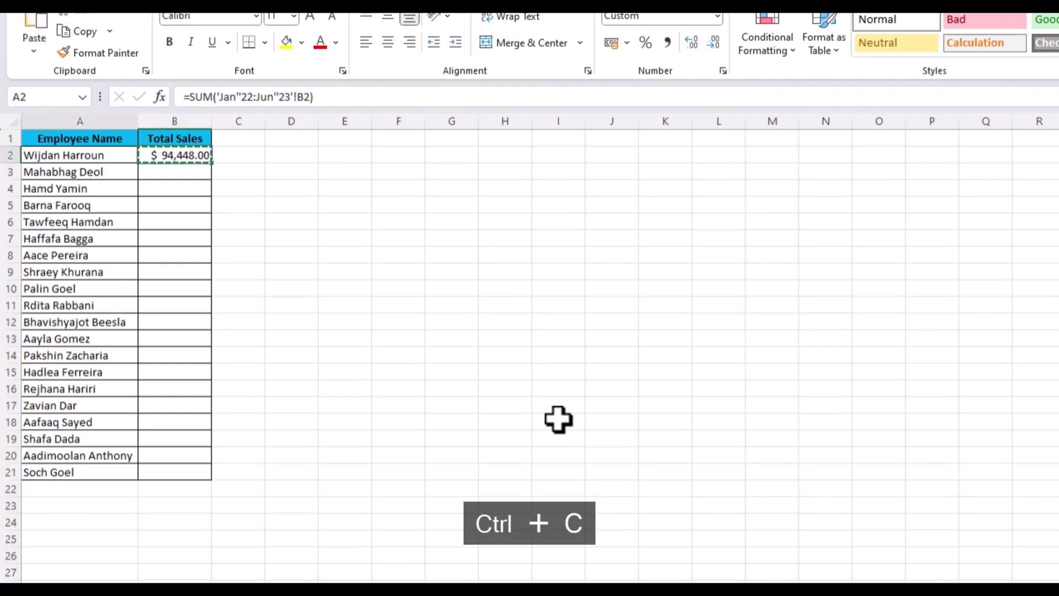
{"action": "key", "text": "ctrl+Down"}
{"action": "key", "text": "Right"}
{"action": "key", "text": "ctrl+shift+Up"}
{"action": "key", "text": "ctrl+v"}
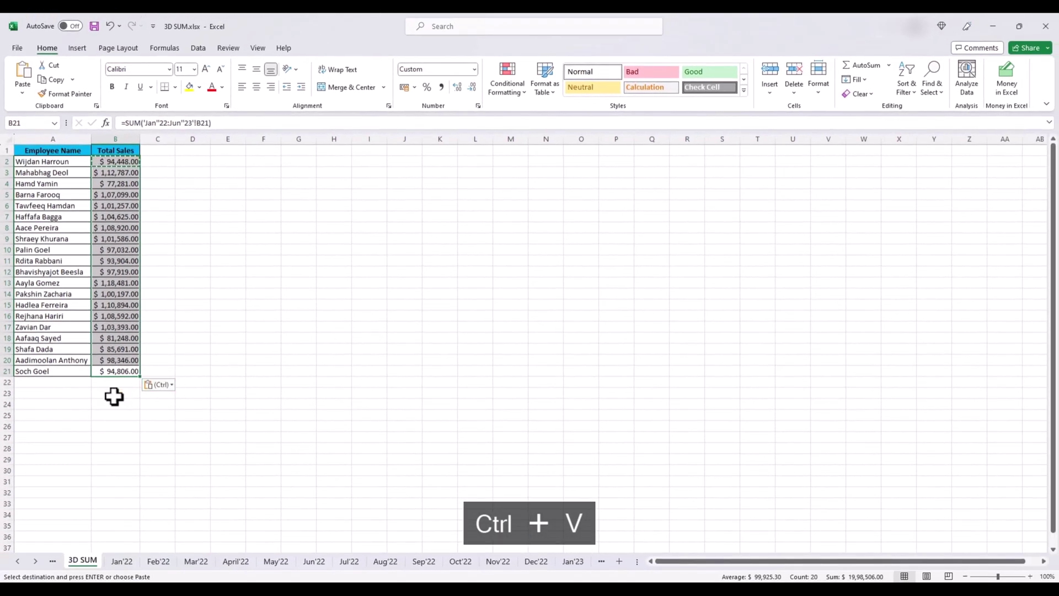
{"action": "left_click", "coordinate": [114, 395]}
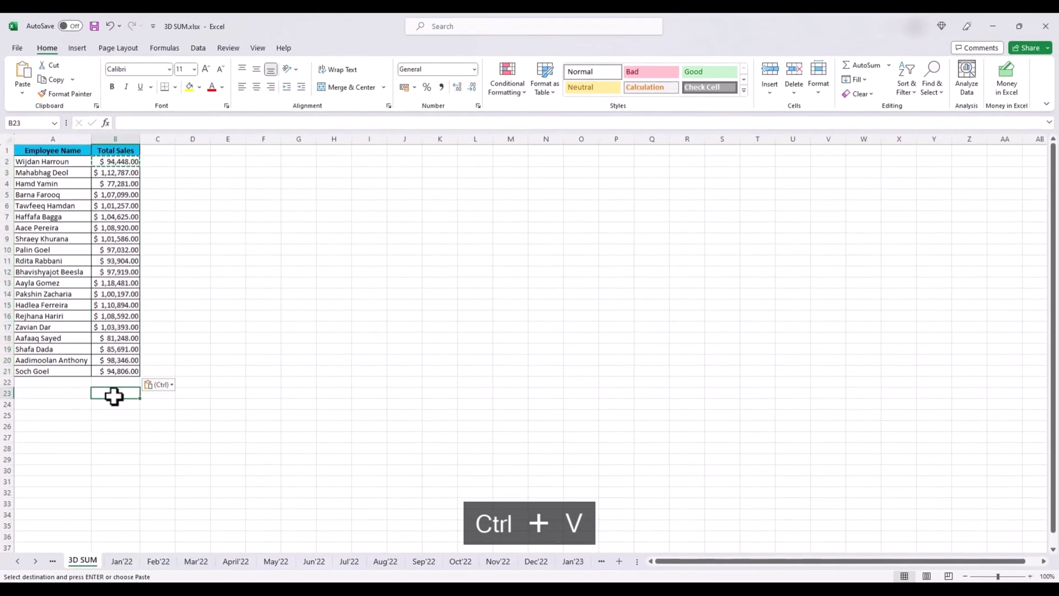
{"action": "left_click", "coordinate": [234, 562]}
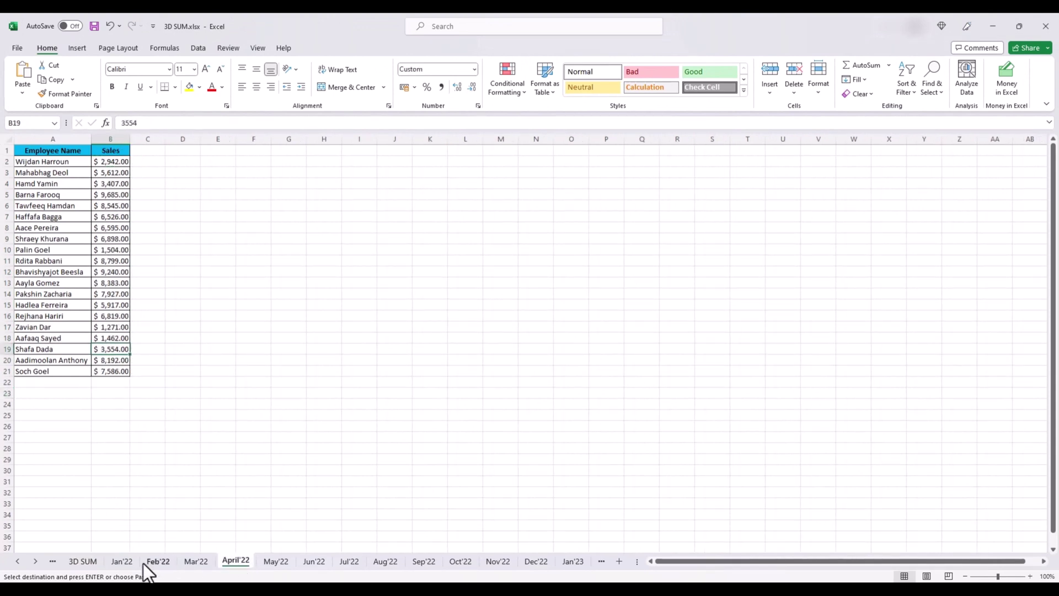
{"action": "left_click", "coordinate": [95, 564]}
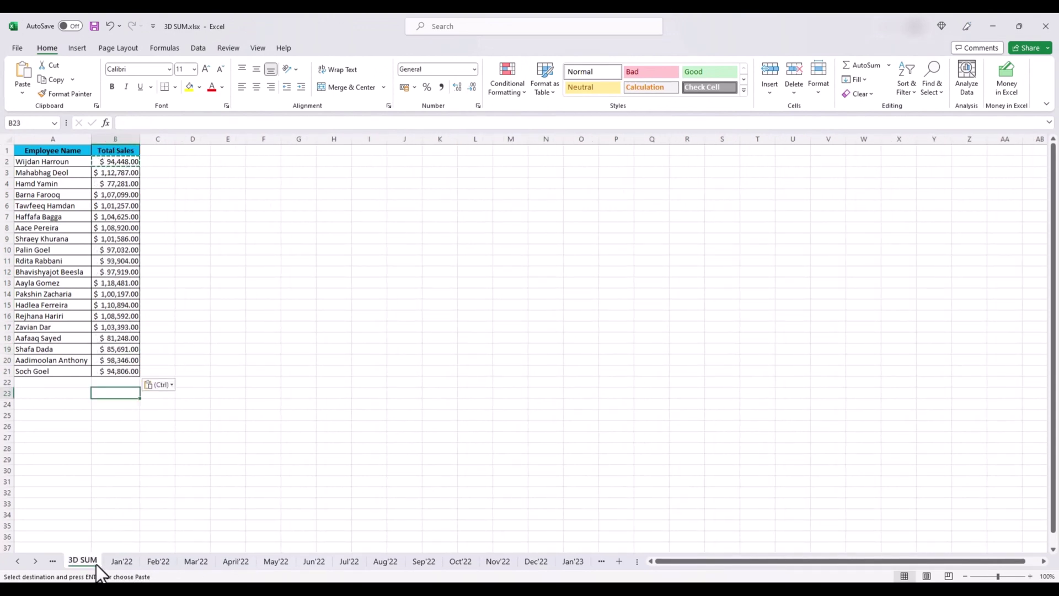